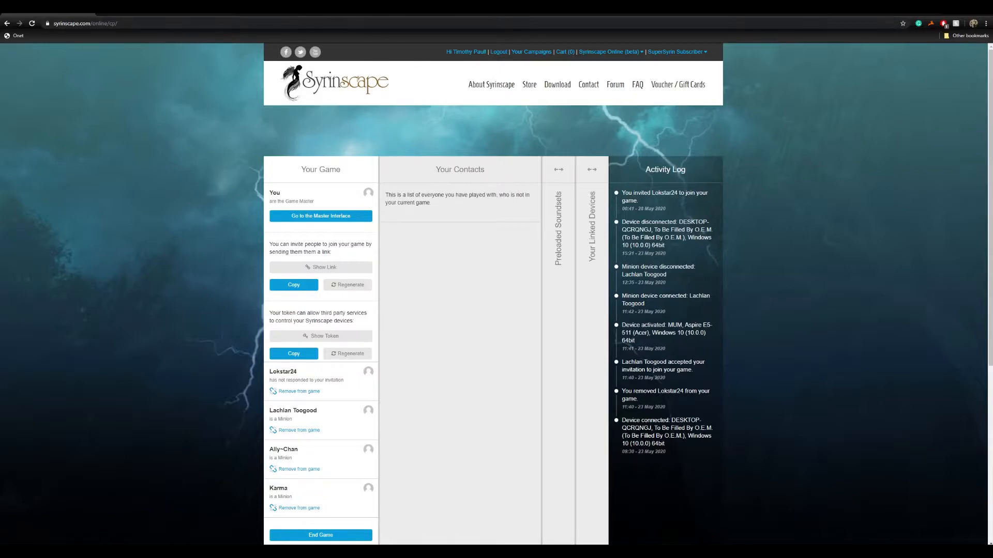
Step: Go to the Syrinscape home page at syrinscape.com
left_click_drag(117, 23, 92, 23)
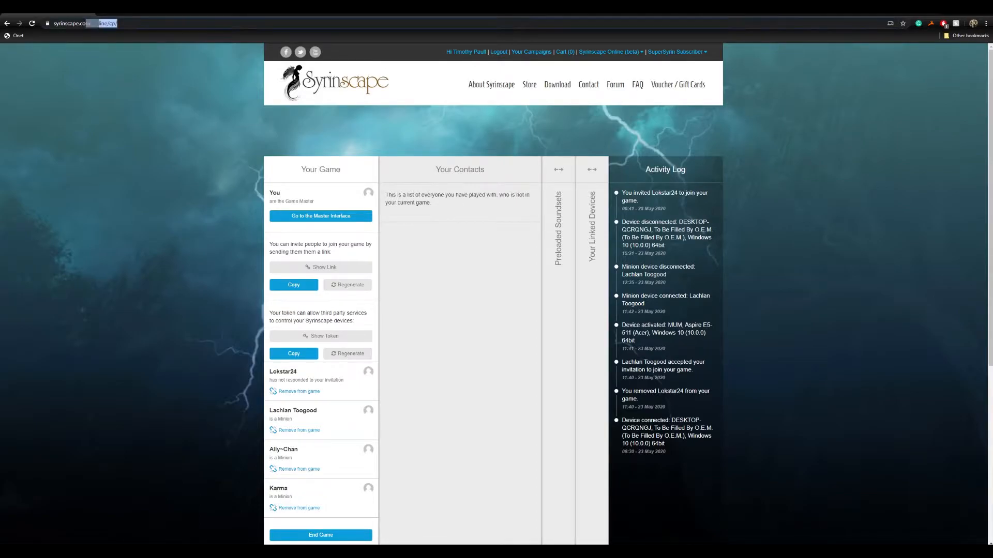
key("BackSpace")
key("Return")
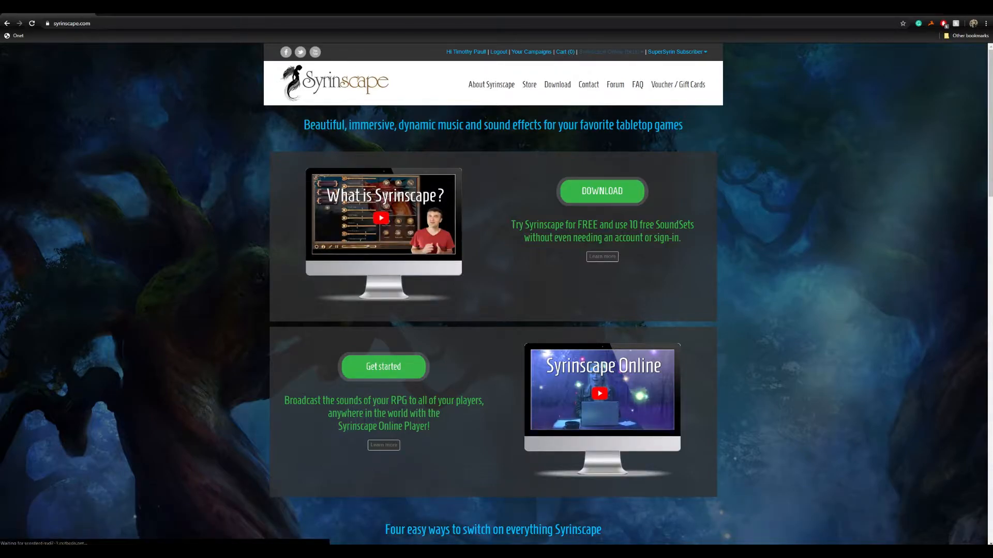
Step: Open the Syrinscape Online Master Interface and display the Abandoned Lunatic Asylum soundset
left_click(610, 52)
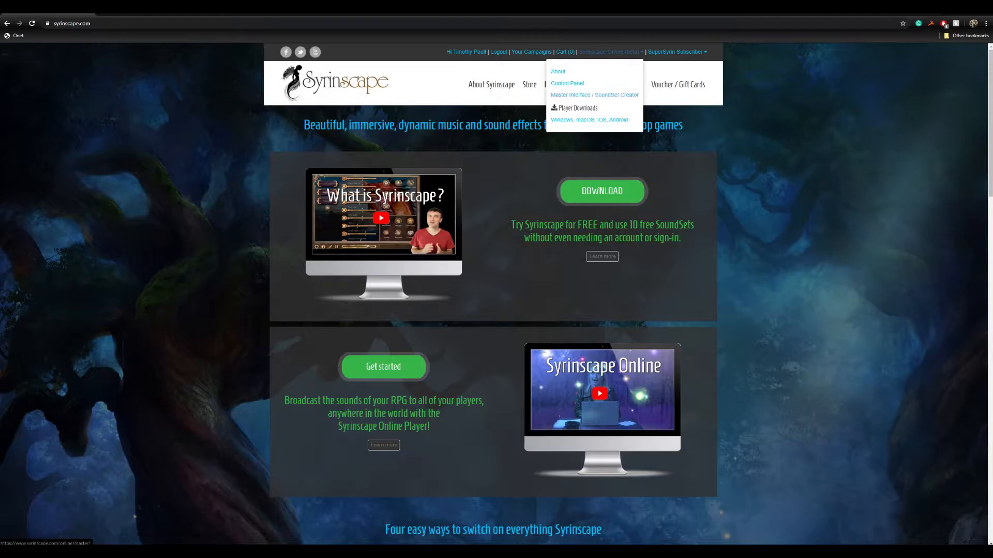
left_click(595, 94)
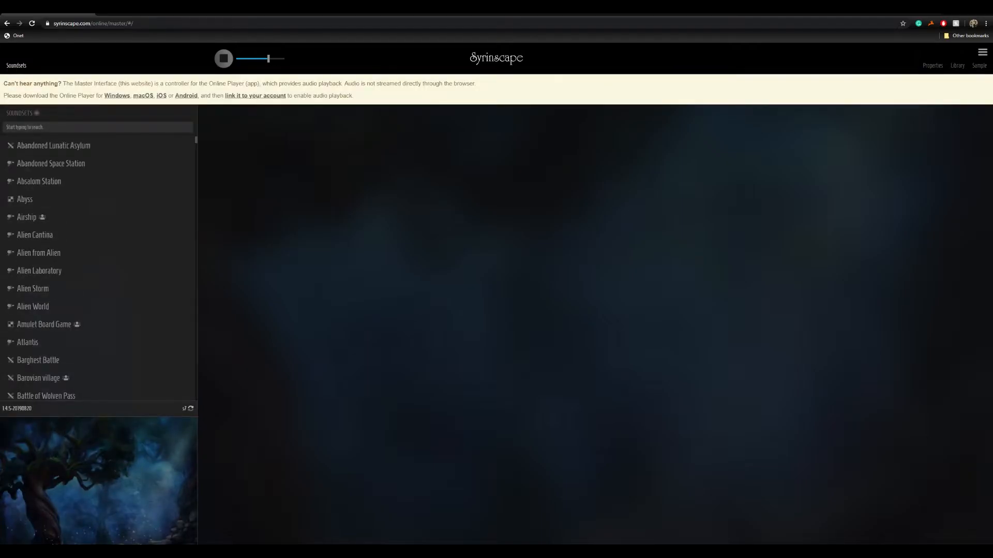
left_click(53, 145)
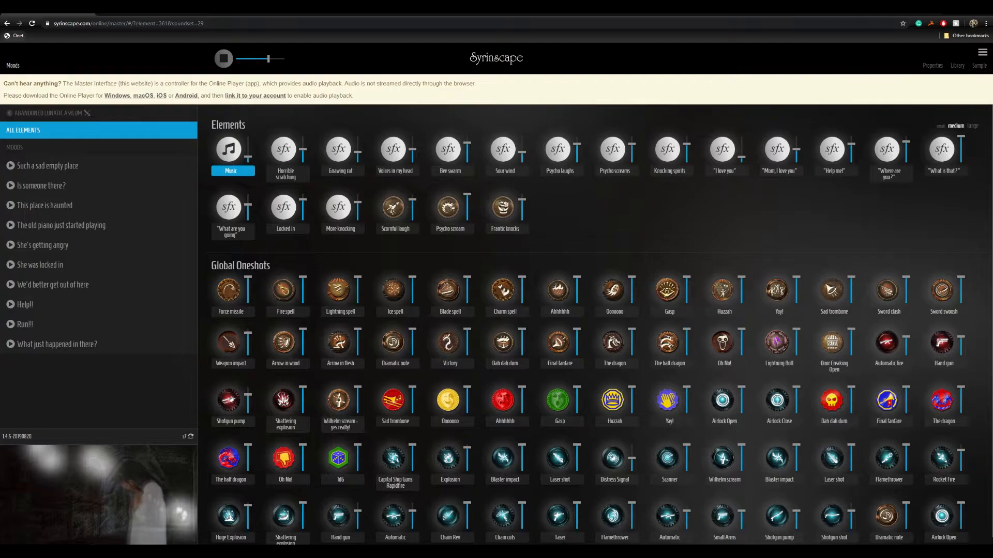
Step: Return to the Syrinscape home page, open the Syrinscape Online Control Panel and review the game and linked-device sections
left_click(7, 24)
left_click(7, 23)
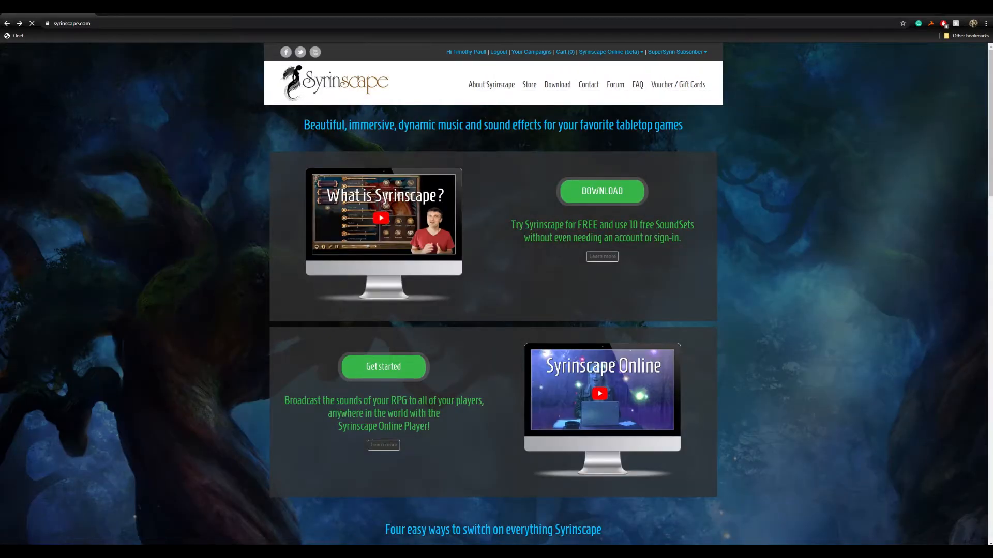
left_click(610, 52)
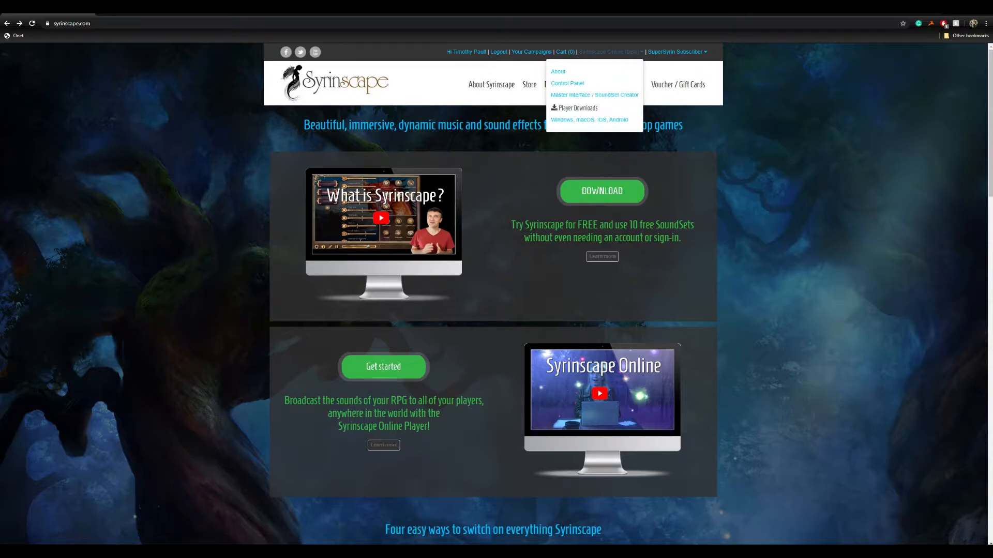
left_click(567, 83)
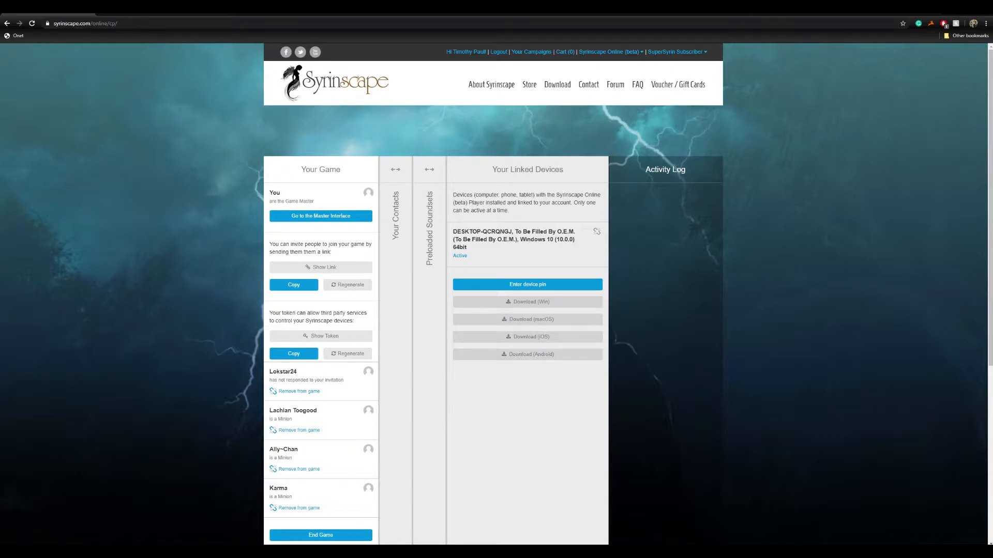
scroll(496, 300, "down", 2)
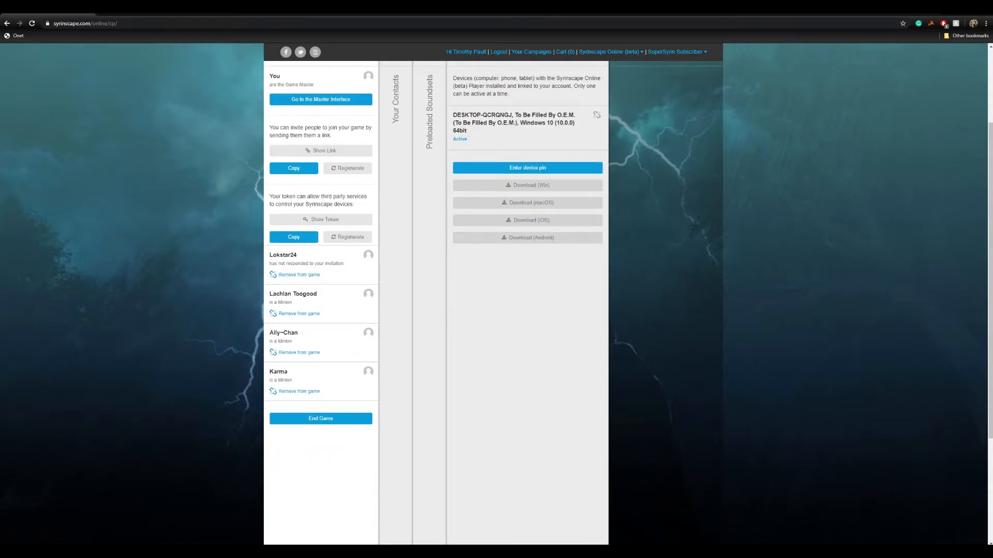
scroll(497, 299, "up", 2)
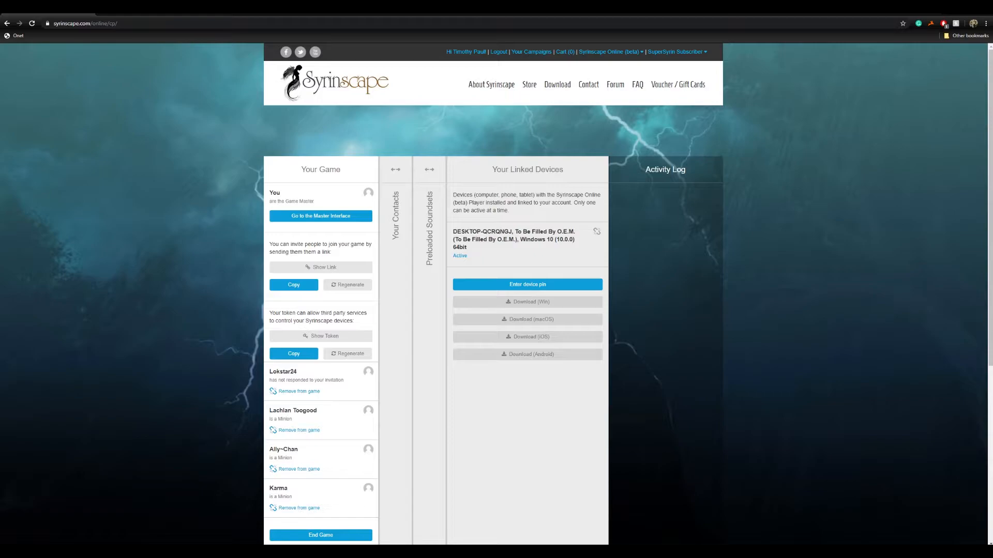
mouse_move(609, 52)
left_click_drag(865, 16, 755, 142)
left_click(869, 133)
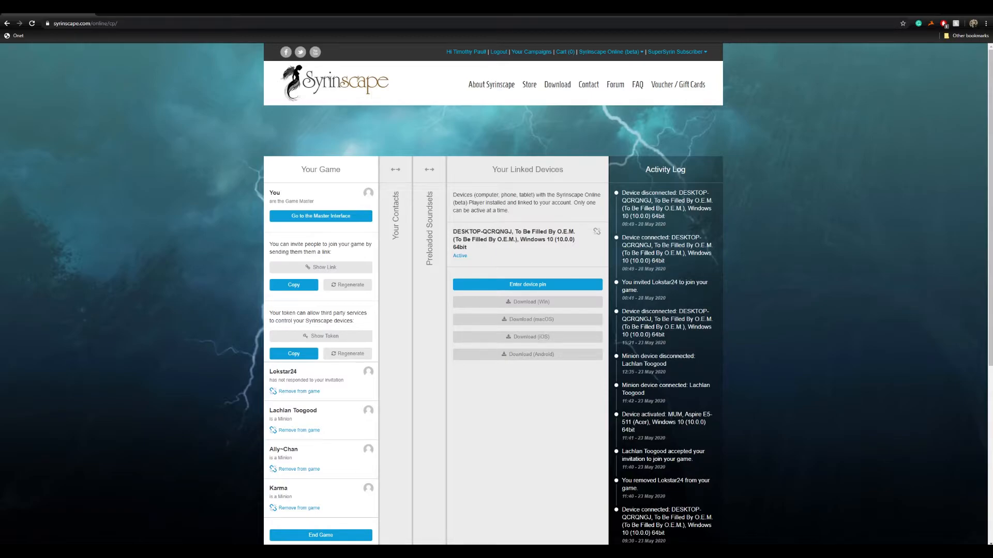
left_click(610, 52)
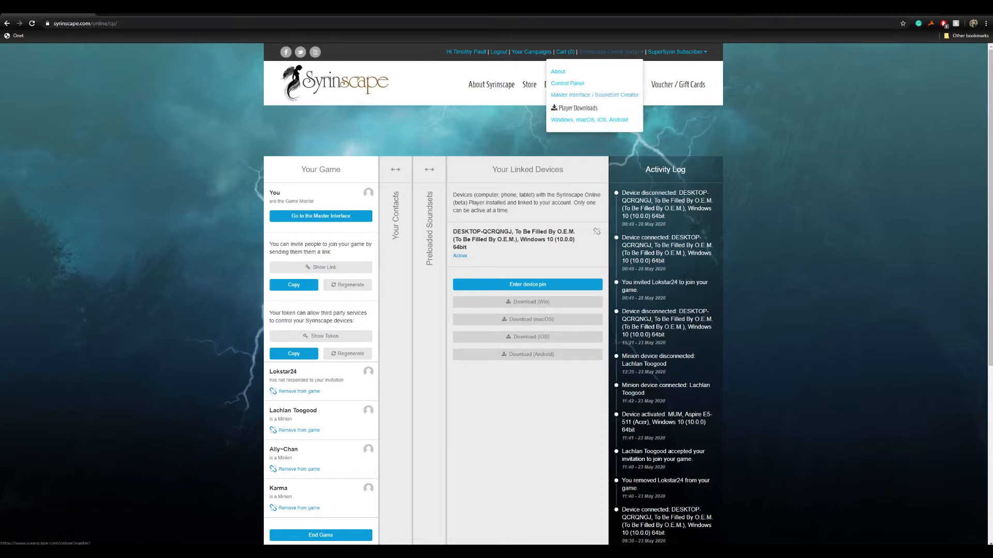
key("Escape")
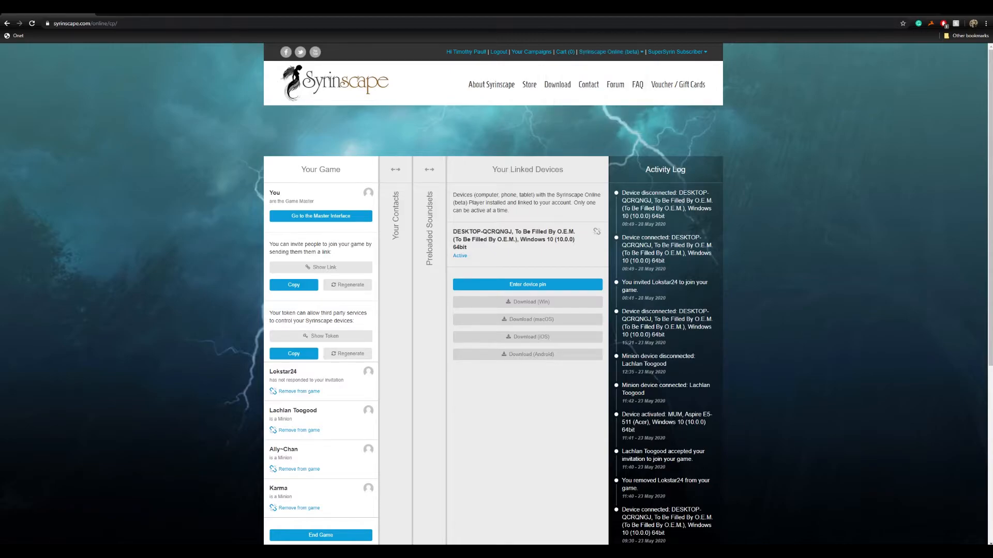
Step: Examine the Your Game note about the token that lets third party services control Syrinscape devices
scroll(493, 310, "down", 2)
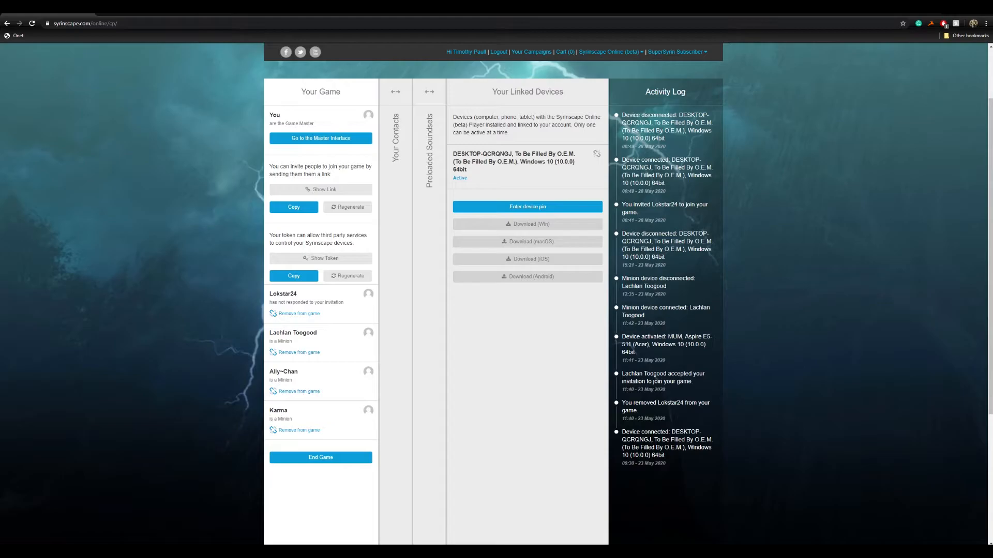
left_click_drag(269, 235, 353, 243)
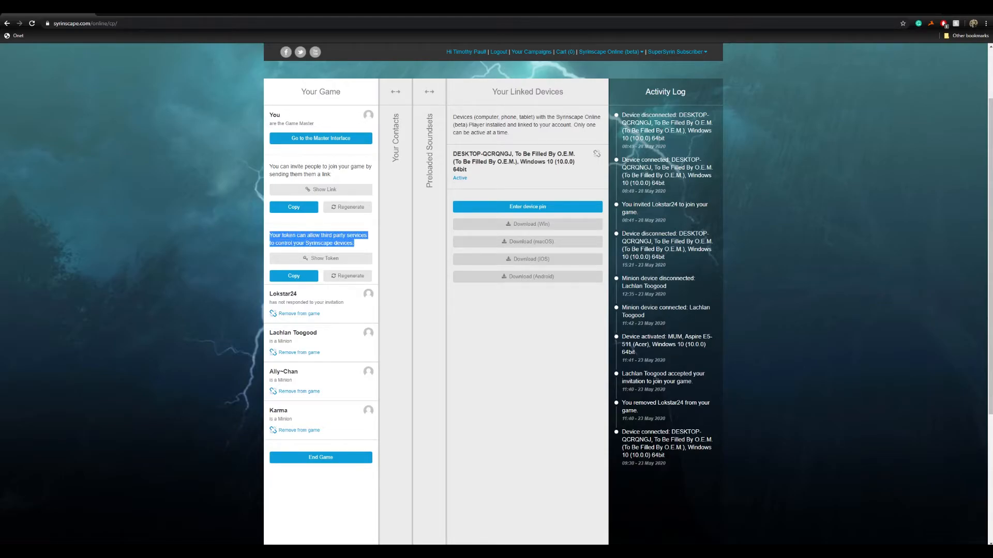
left_click(354, 244)
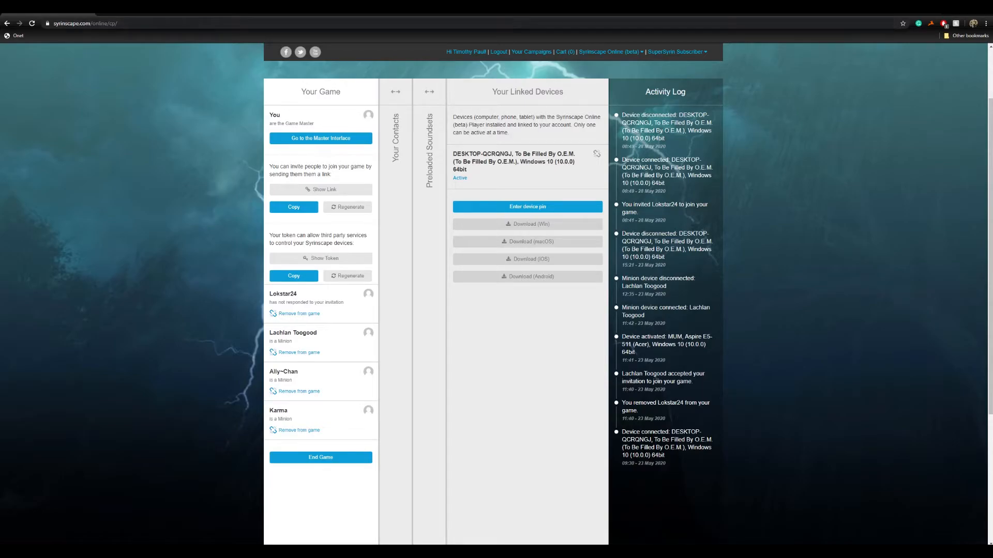
Step: Switch to Fantasy Grounds to look at the Syrinscape Sounds window
key("super+Down")
key("super+Down")
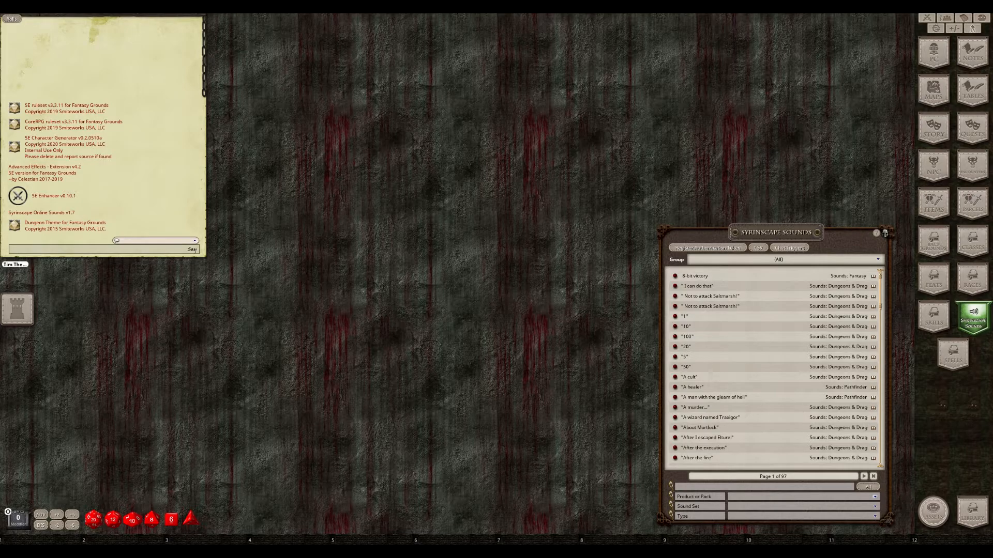
left_click(885, 233)
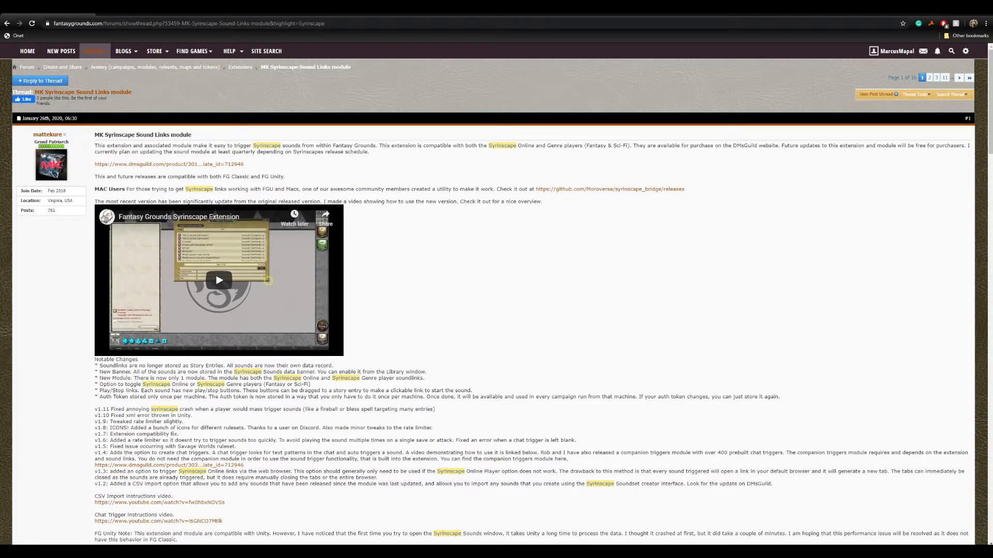
Step: Read the MK Syrinscape Sound Links module thread, including the FG Unity note and the Custom Sound Module Generation post
scroll(496, 293, "down", 2)
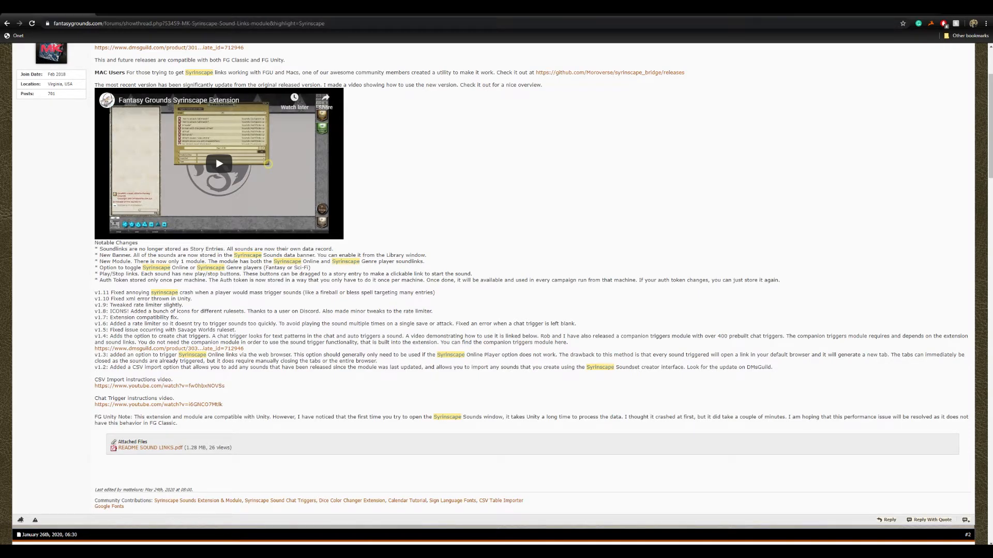
left_click_drag(95, 417, 177, 424)
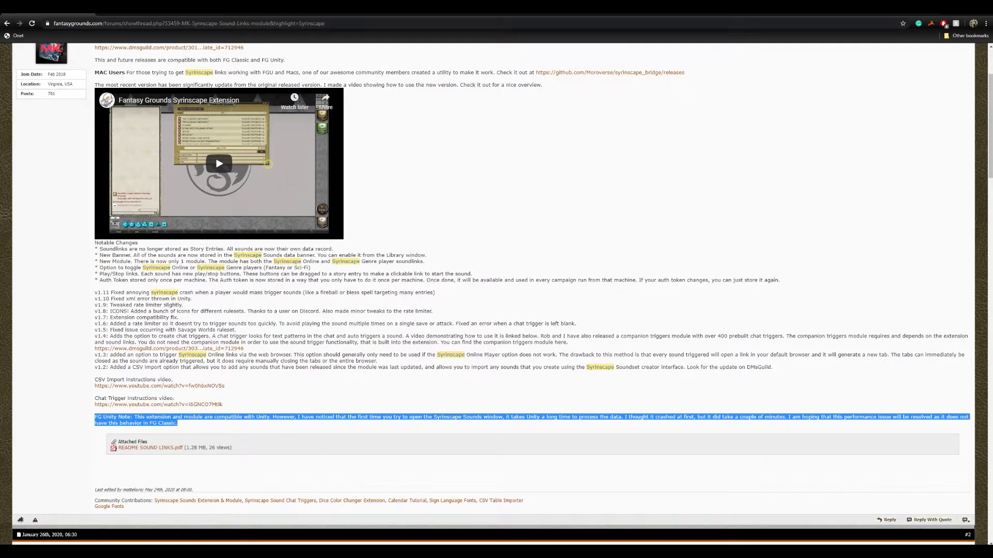
left_click(207, 467)
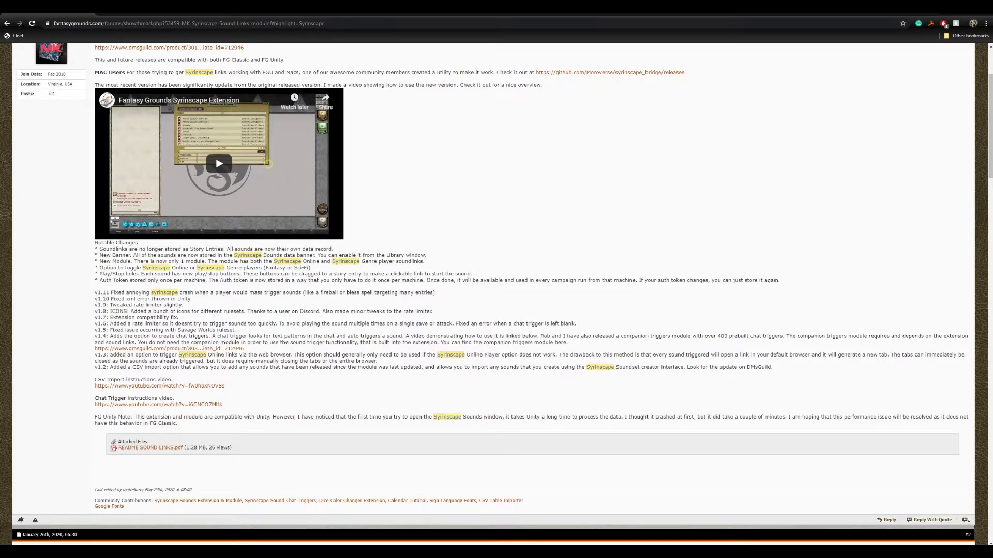
scroll(496, 289, "down", 3)
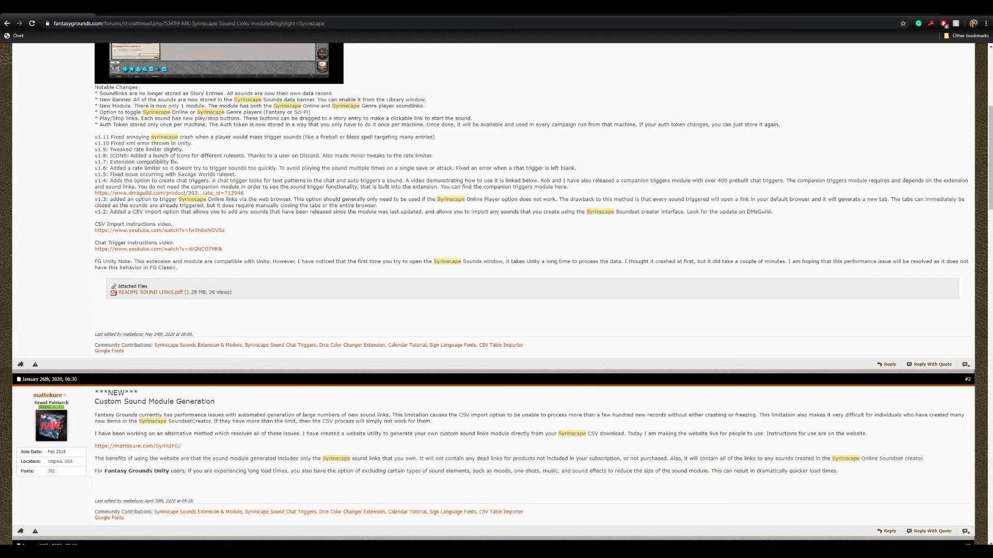
left_click_drag(190, 256, 189, 268)
left_click(189, 268)
scroll(267, 280, "up", 5)
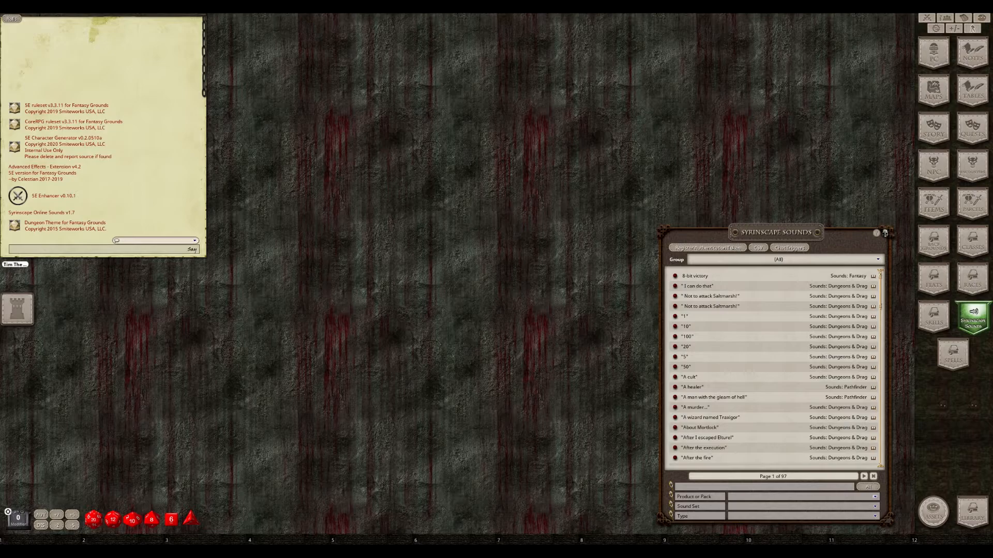
Step: Open the Syrinscape authentication token dialog in Fantasy Grounds, store the authentication token and leave the Syrinscape Sounds window
left_click(707, 248)
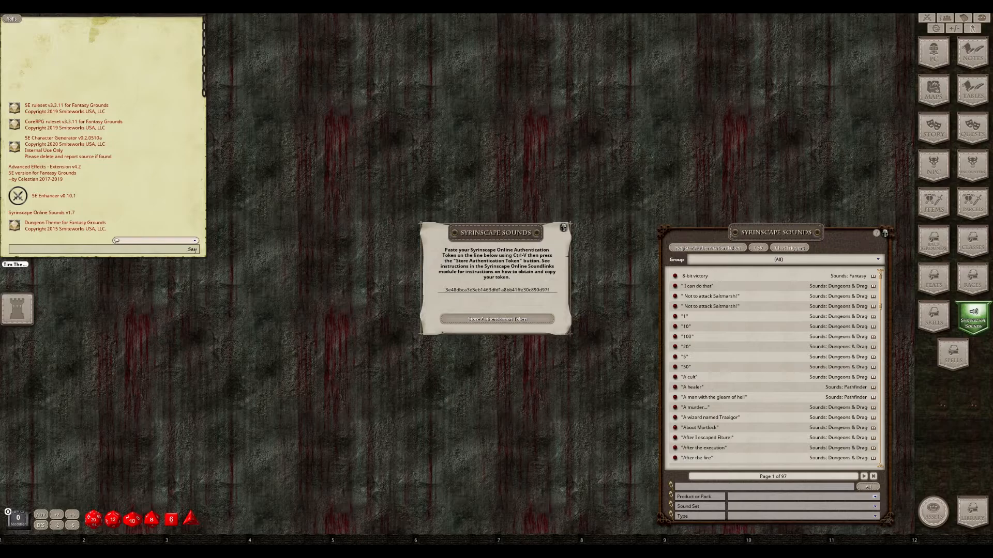
key("alt+Tab")
left_click(496, 319)
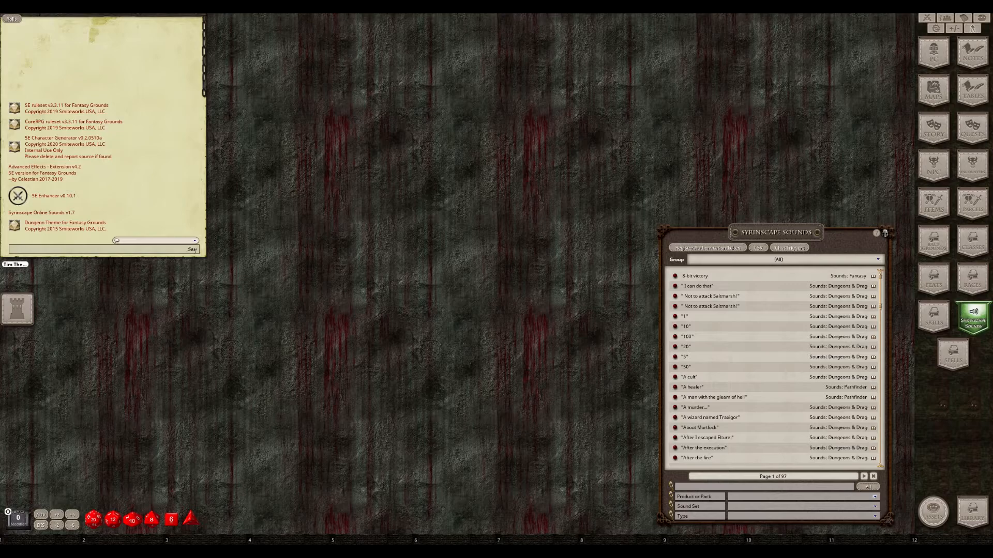
left_click(884, 233)
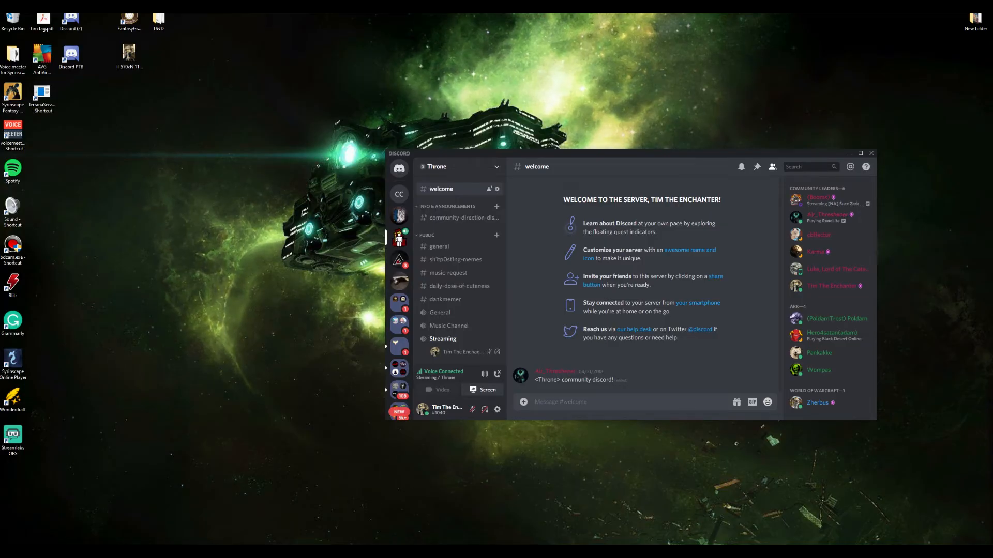
Step: Bring Spotify onto the desktop, move it back off, and place the Discord window near the middle of the desktop
left_click_drag(992, 174, 224, 153)
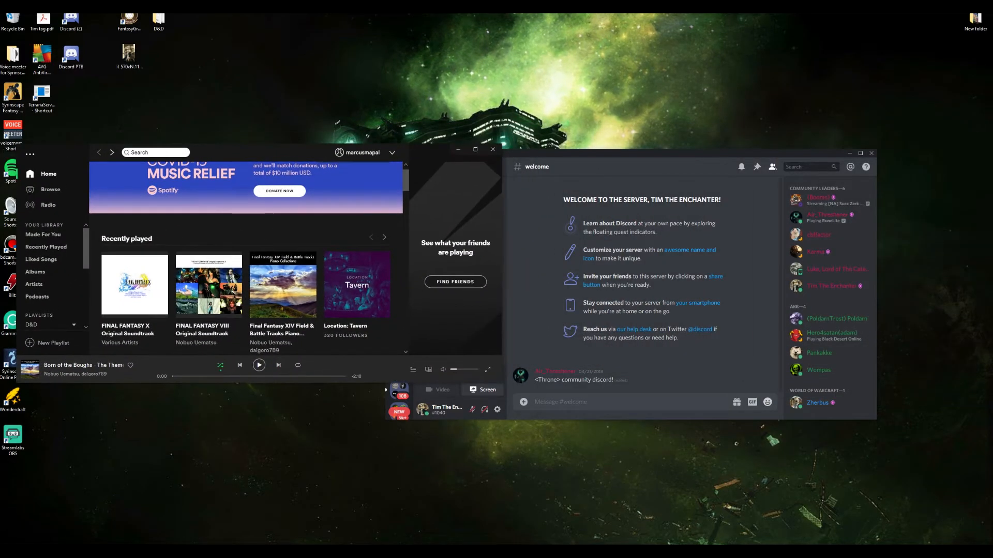
left_click_drag(572, 154, 694, 137)
left_click_drag(238, 150, 992, 155)
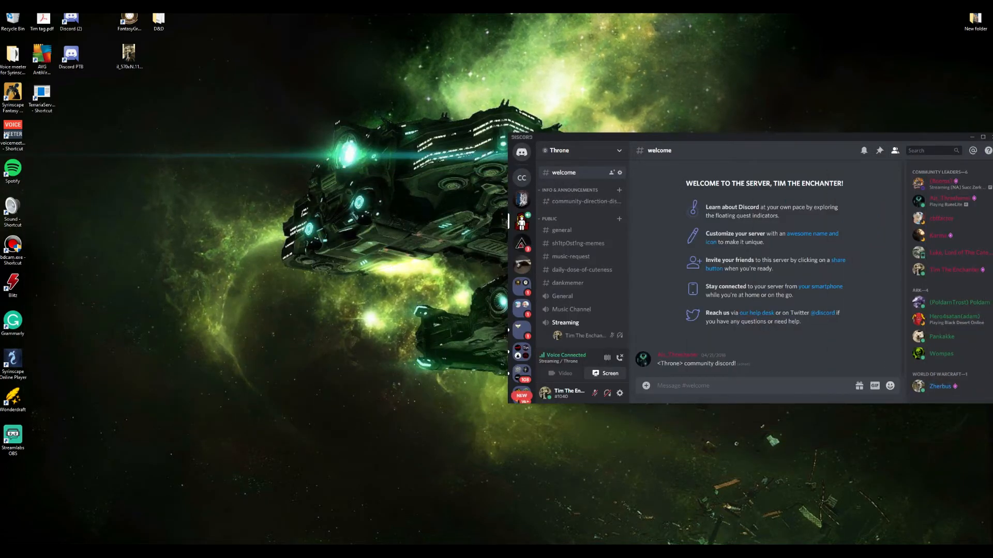
left_click_drag(840, 143, 579, 155)
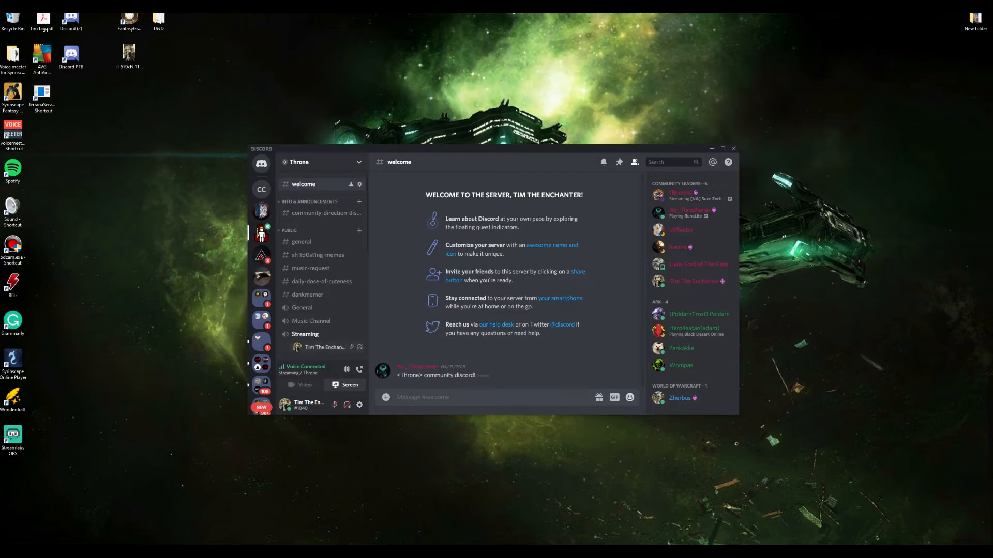
Step: Examine your own profile card under Discord's Streaming voice channel for the Spotify listening status and listen-along option
left_click(324, 347)
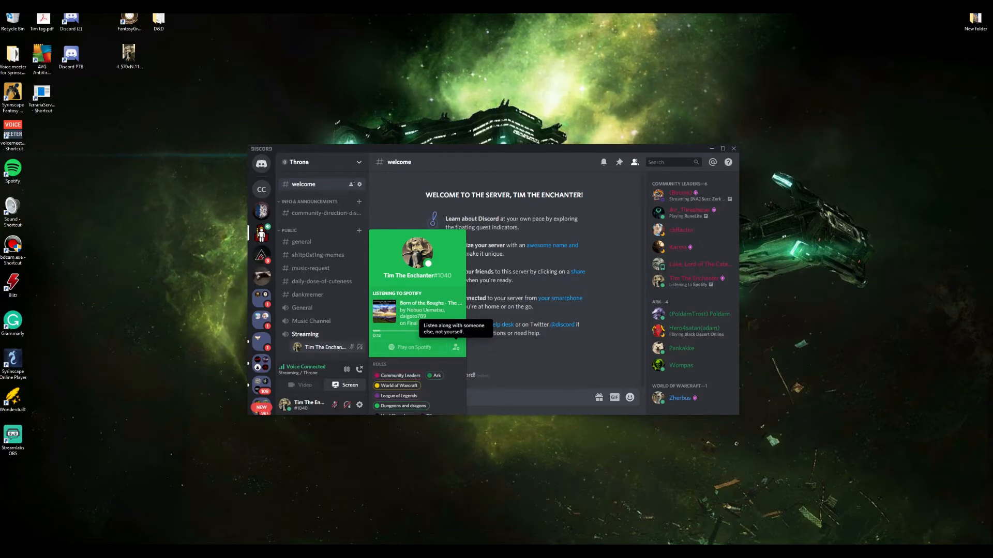
scroll(320, 269, "down", 1)
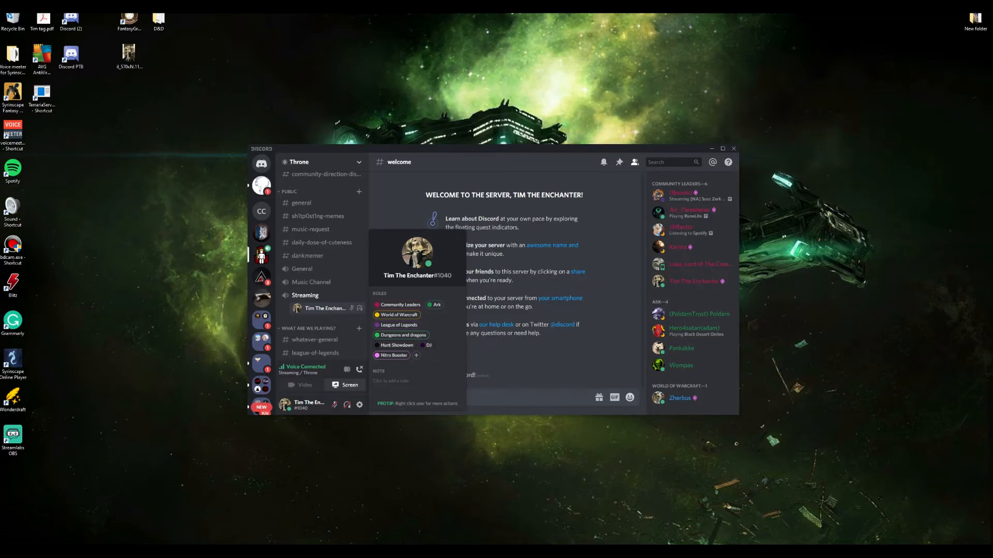
key("Escape")
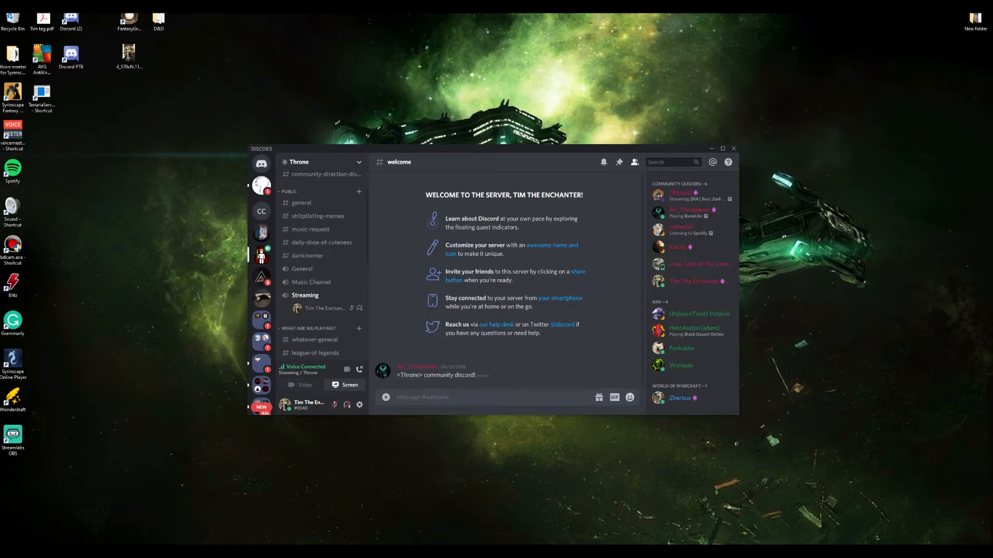
left_click(325, 308)
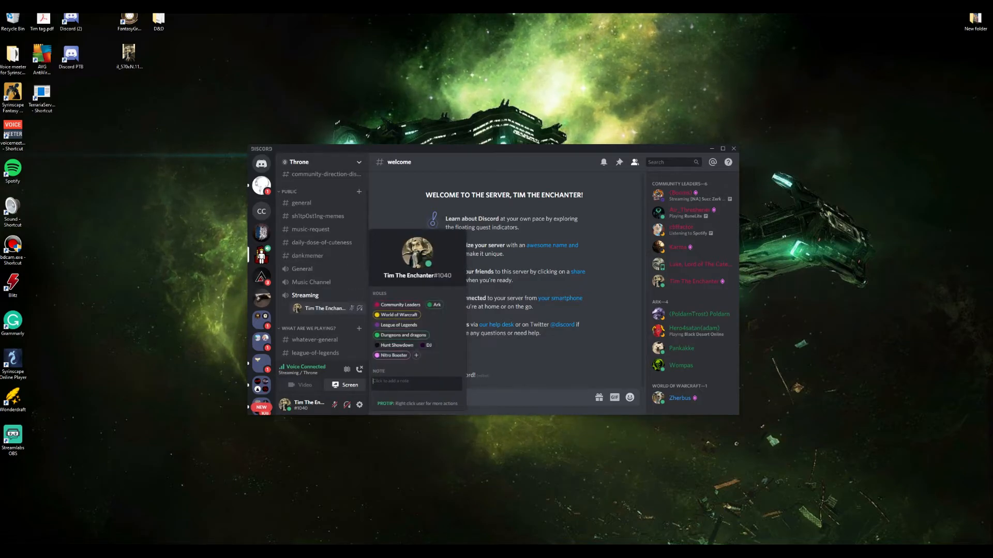
key("Escape")
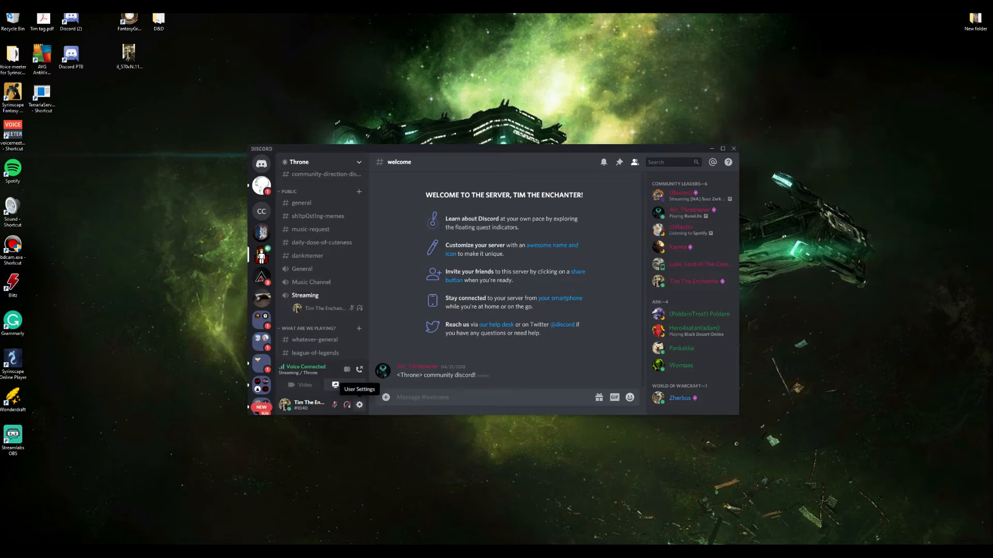
Step: Review the linked accounts in Discord's Connections settings, including the Spotify profile and status display options, and leave the settings
left_click(359, 404)
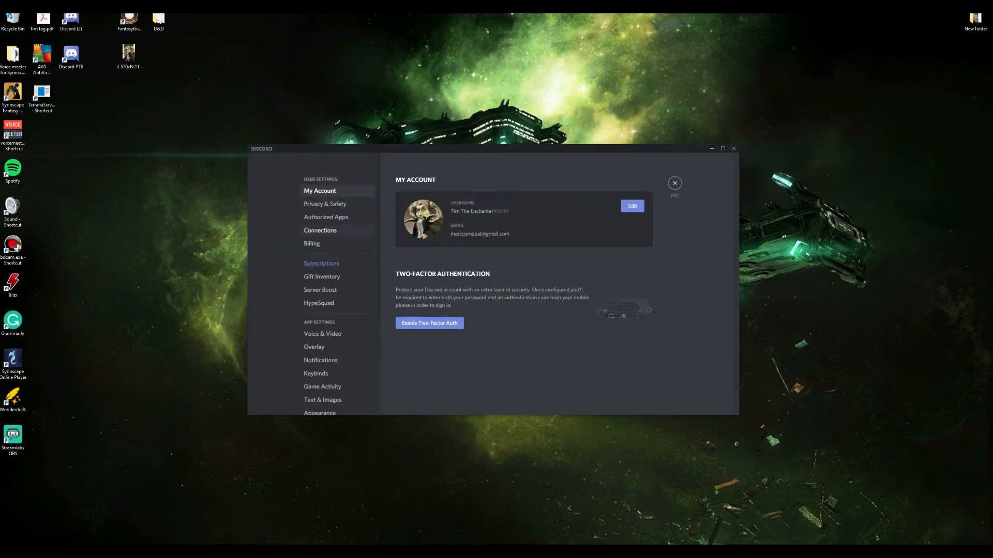
left_click(320, 230)
scroll(524, 284, "down", 5)
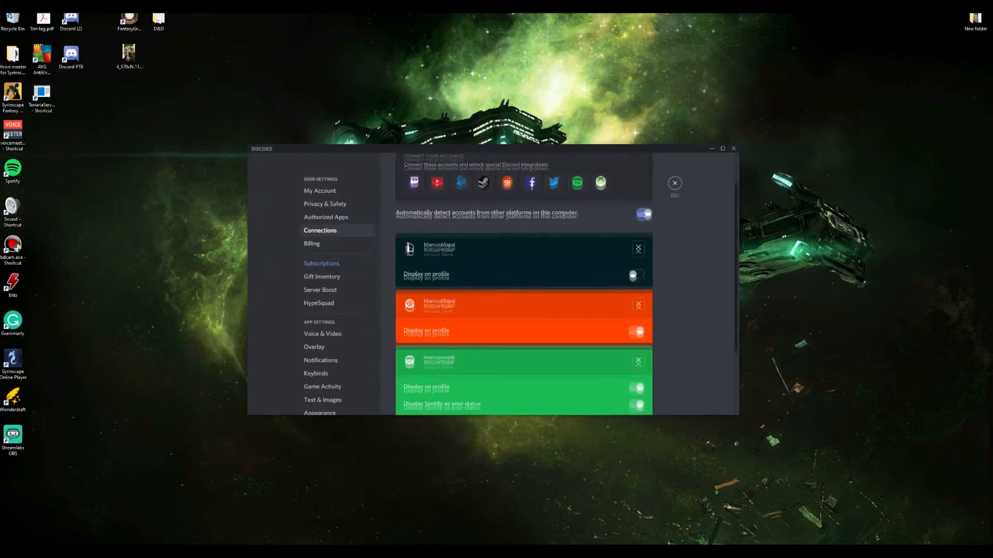
scroll(524, 284, "up", 3)
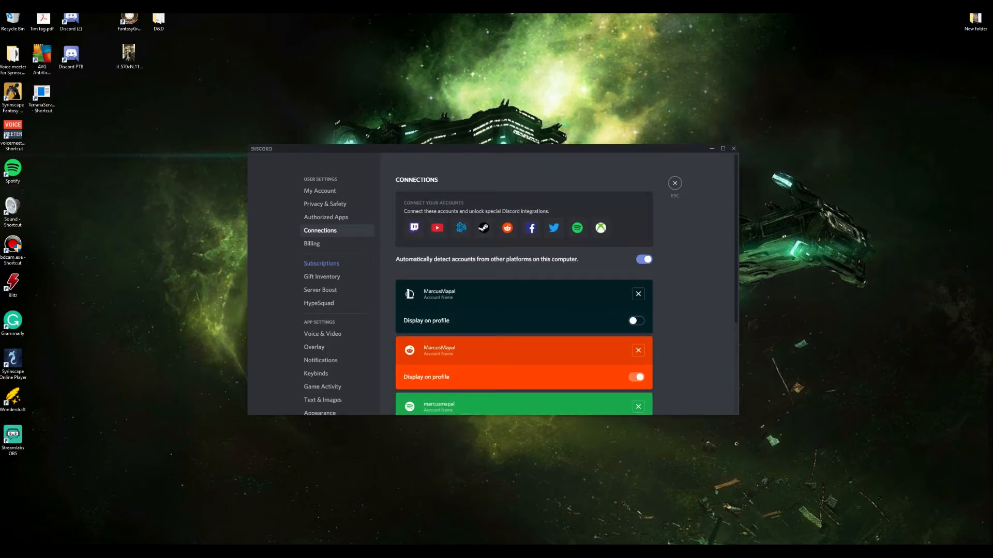
scroll(524, 285, "down", 3)
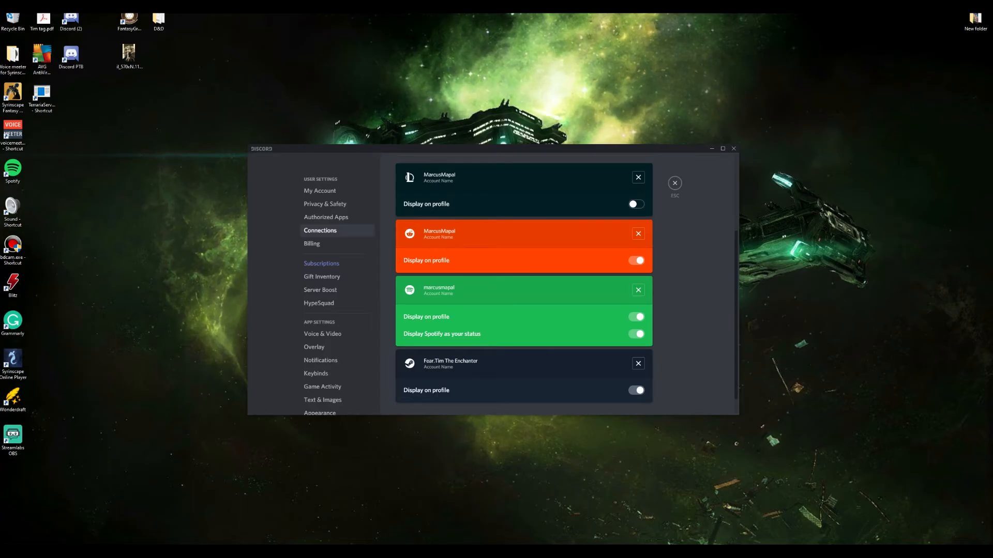
left_click(674, 183)
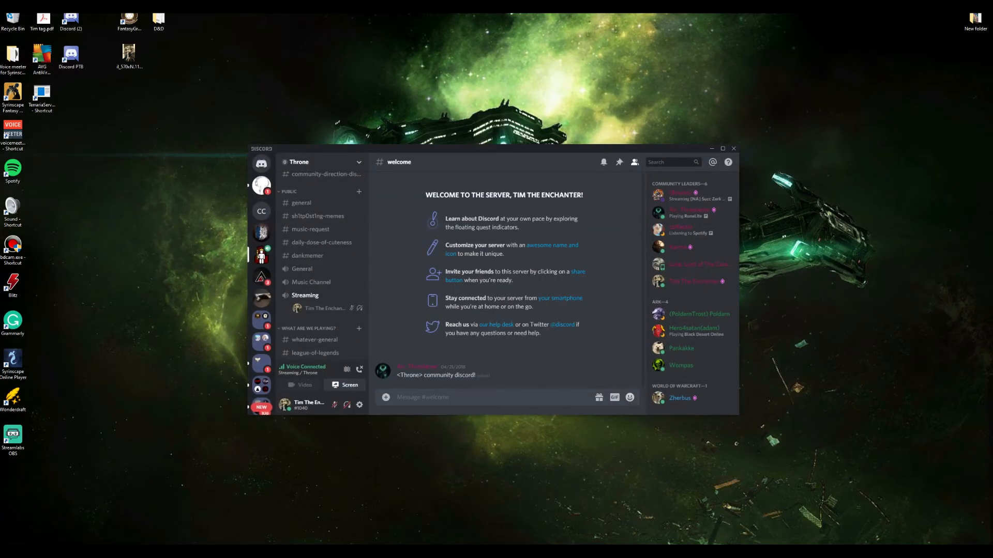
Step: View the Spotify track and listen-along option on your own profile card in the Streaming voice channel, and dismiss the card
left_click(324, 309)
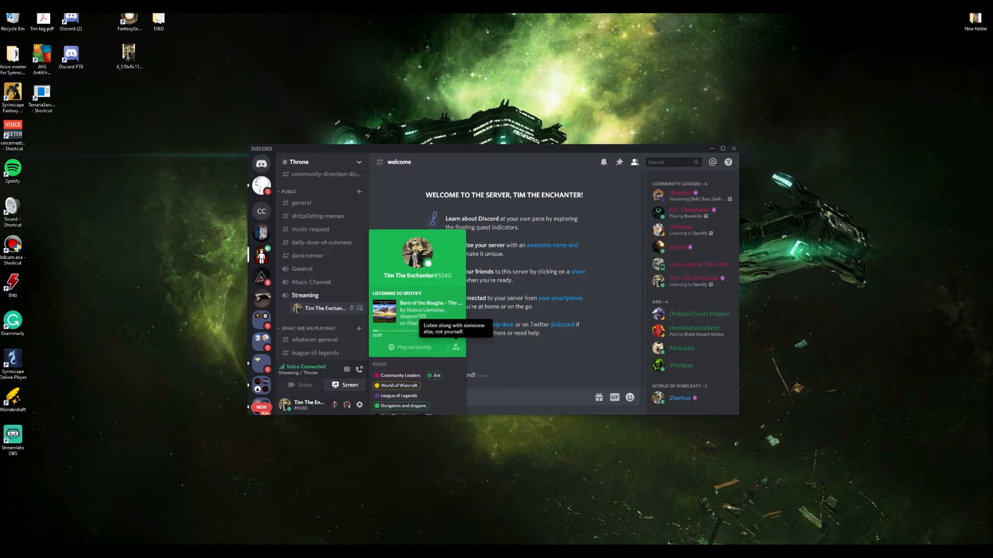
key("Escape")
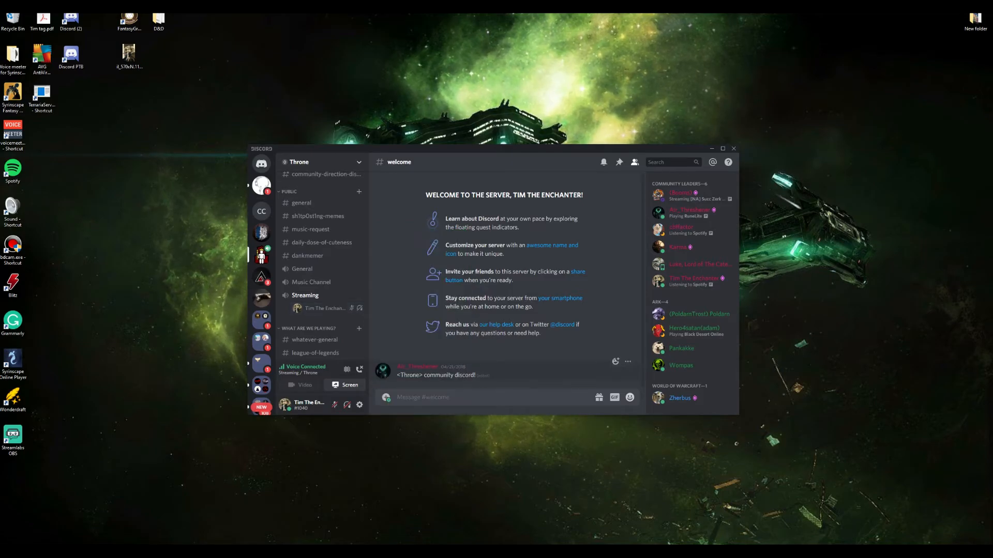